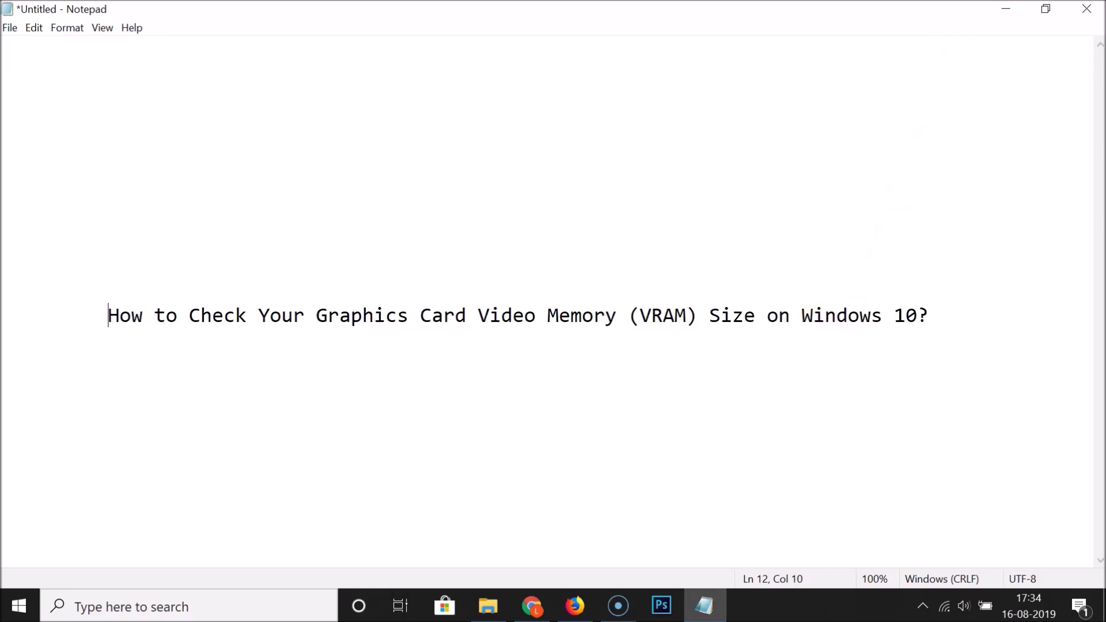
Minimize the VRAM tutorial note in Notepad and open the Windows search panel
left_click(991, 13)
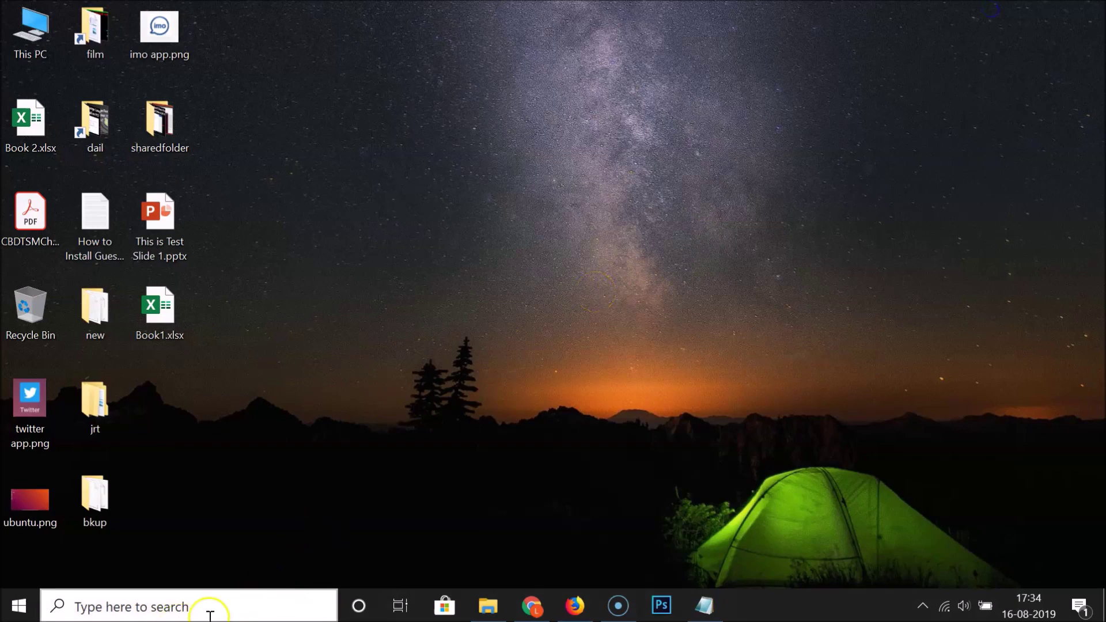
left_click(185, 609)
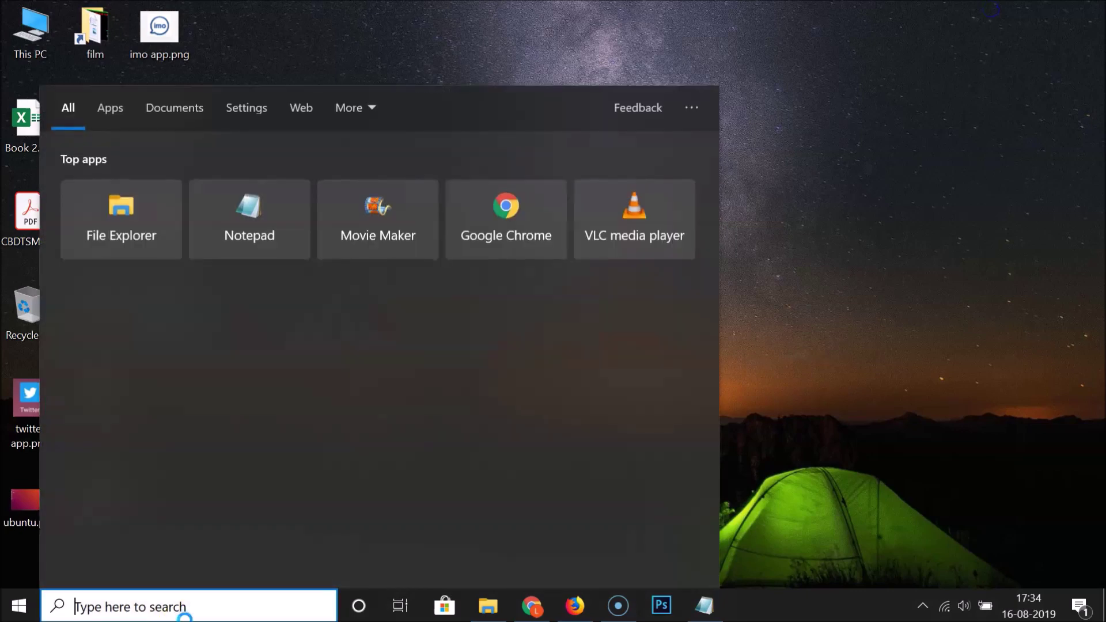
Search for 'settings', launch the Settings app, and enter the System category
type("settings")
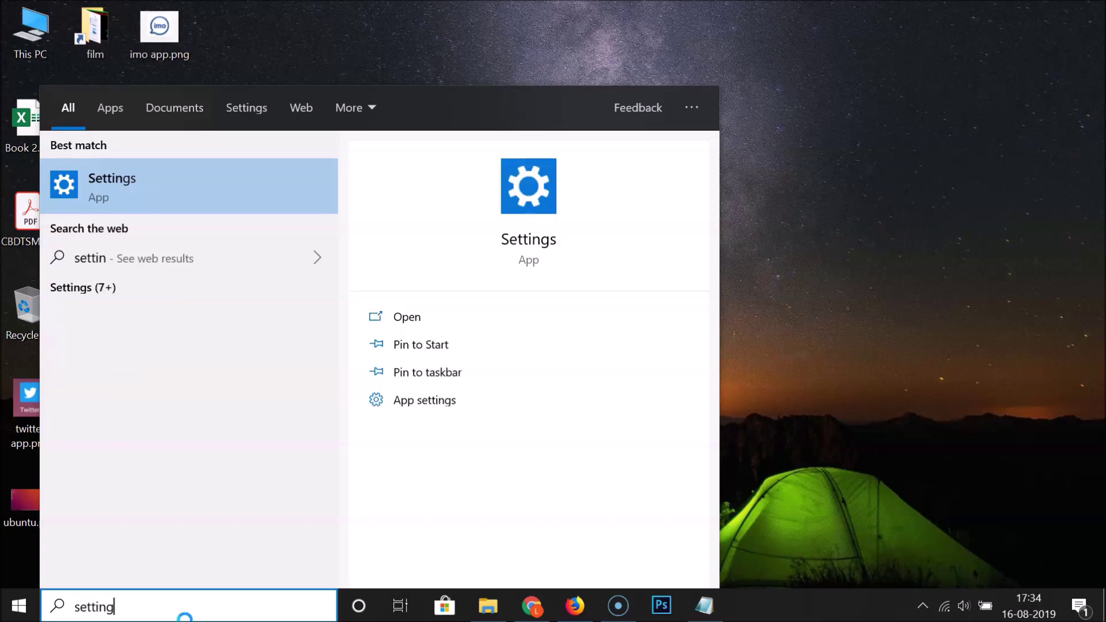
left_click(117, 185)
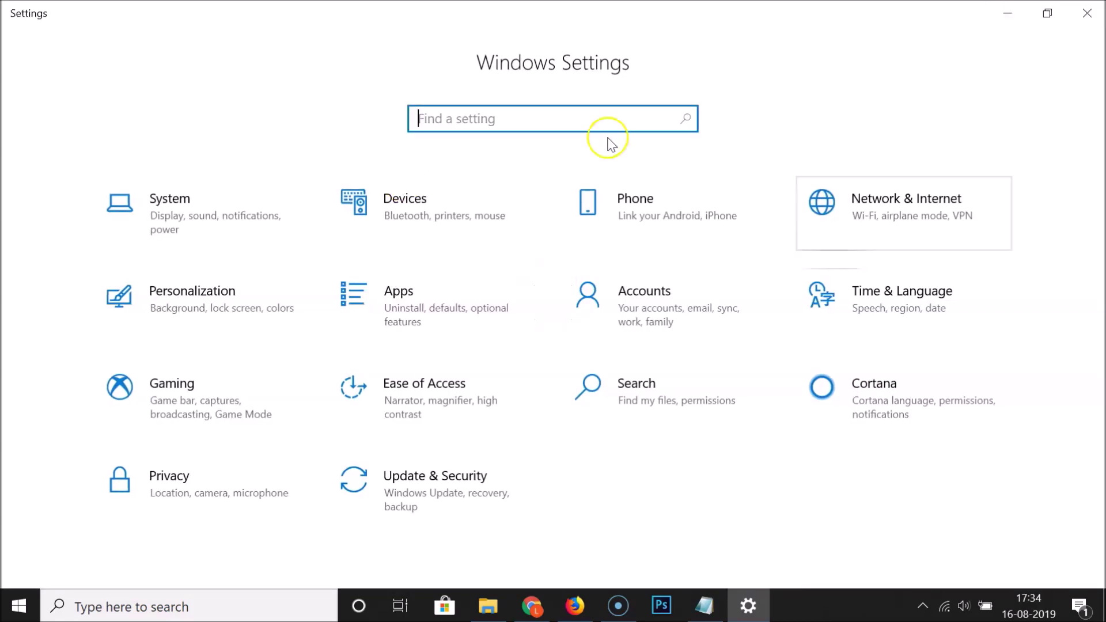
left_click(190, 217)
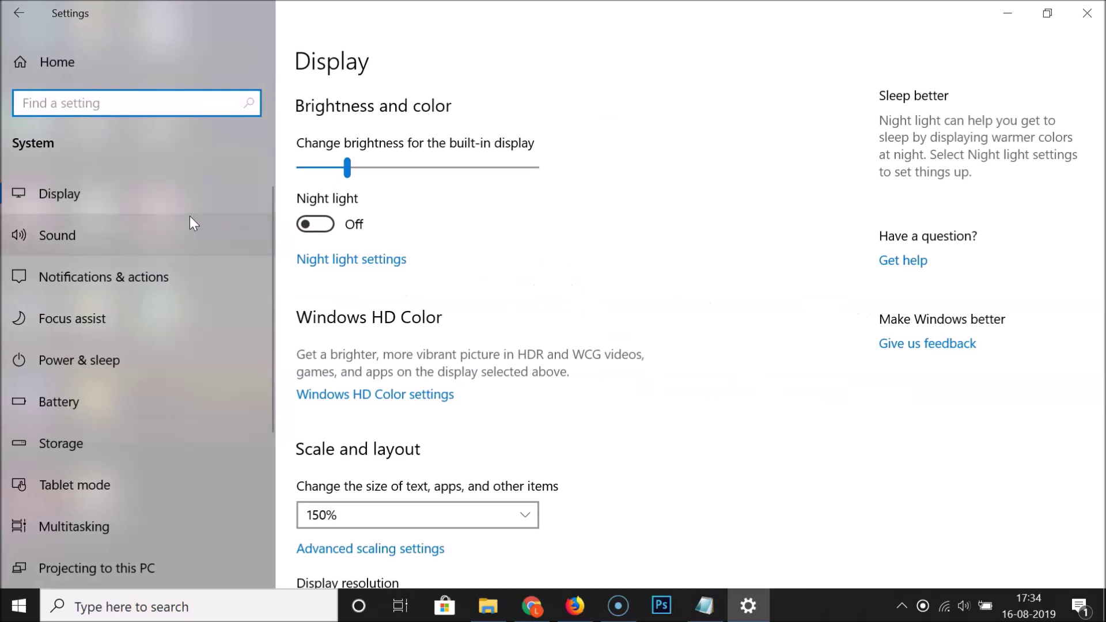
View the System Display page, close Settings, and bring up the desktop shortcut menu
left_click(93, 186)
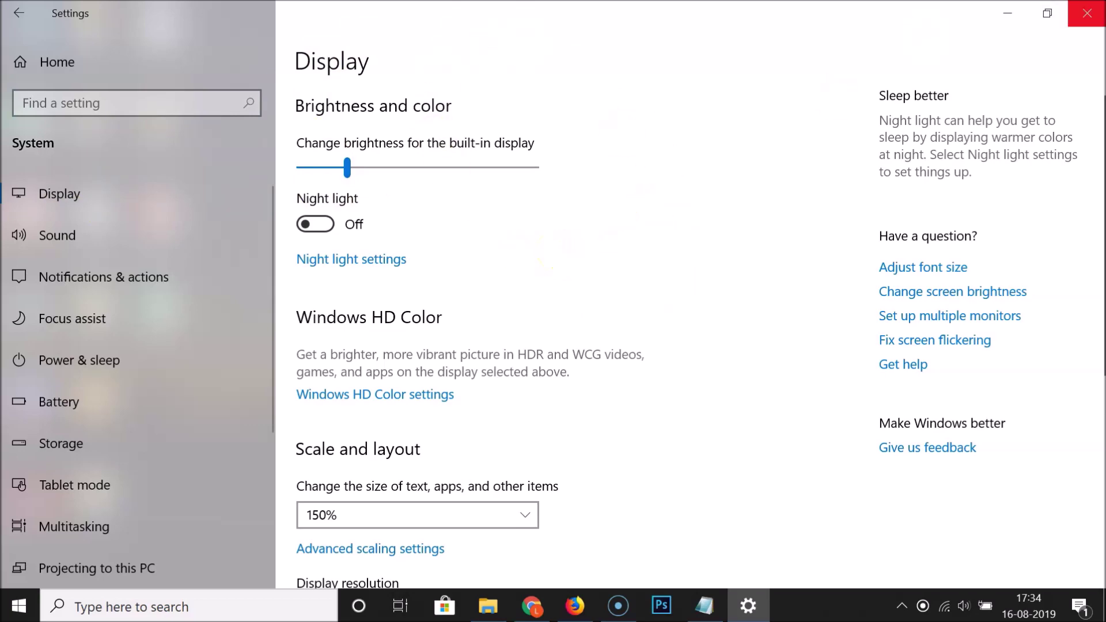
left_click(1086, 12)
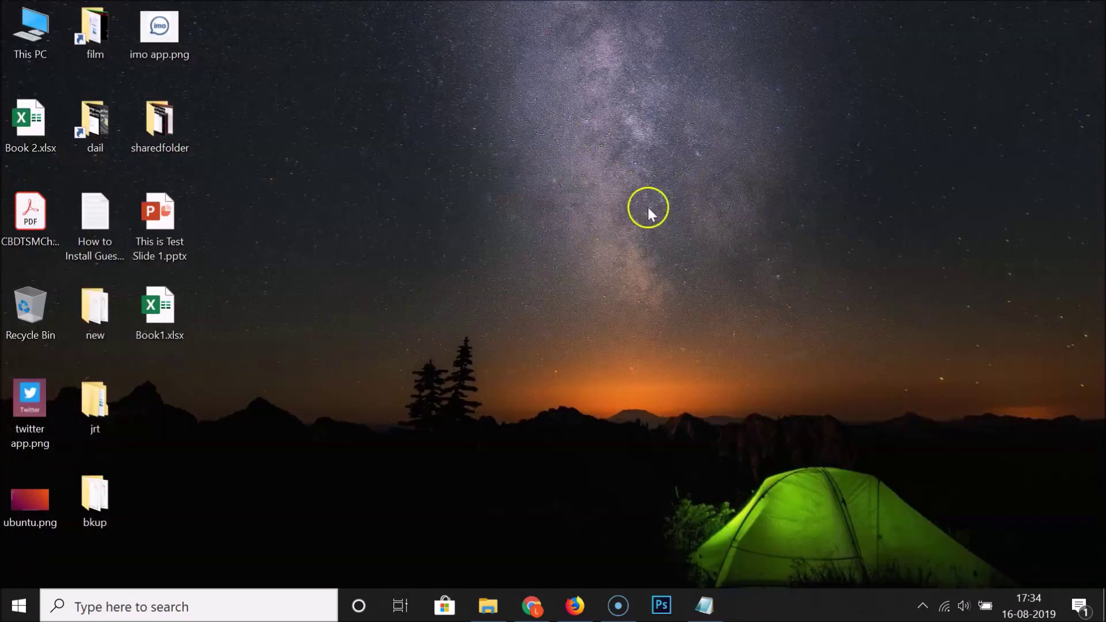
right_click(593, 199)
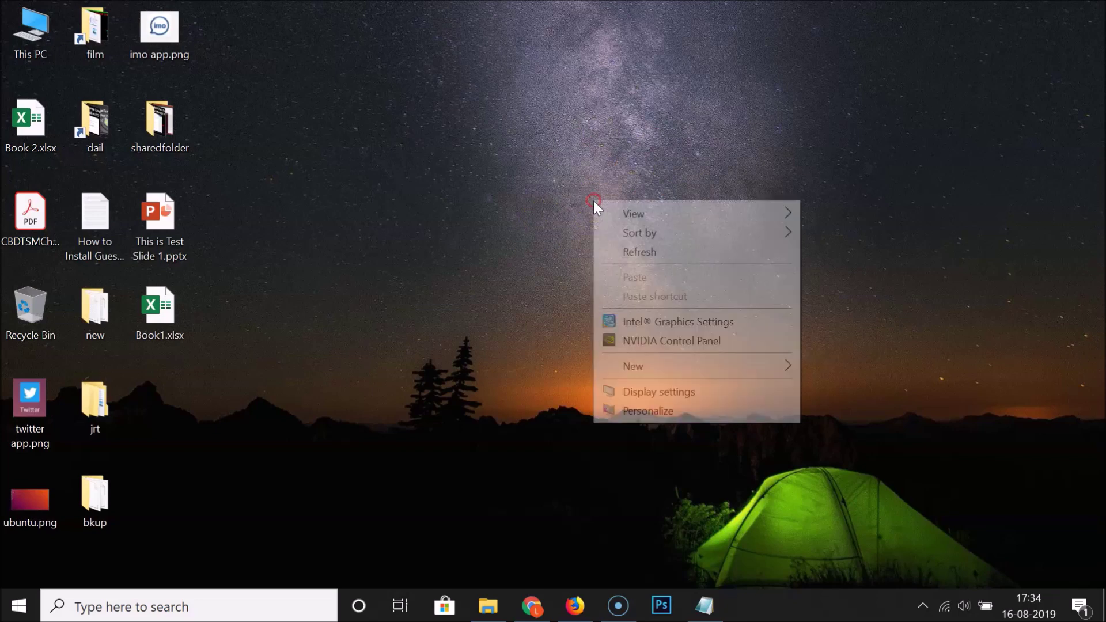
Open Display settings from the desktop menu and go to Advanced display settings for Display 1
left_click(661, 393)
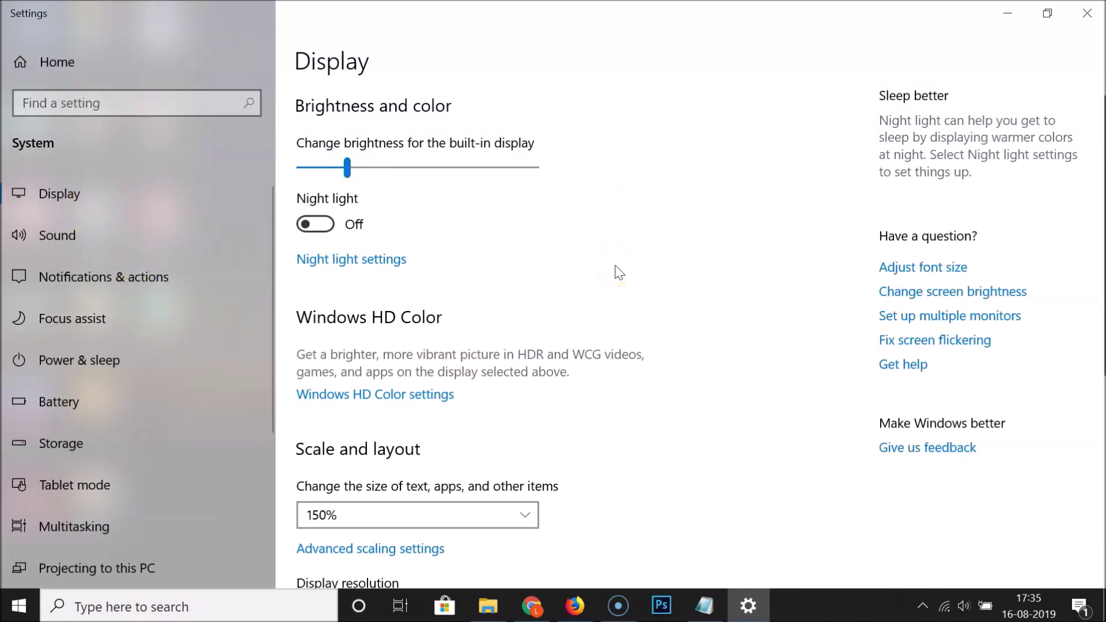
scroll(619, 273, "down", 5)
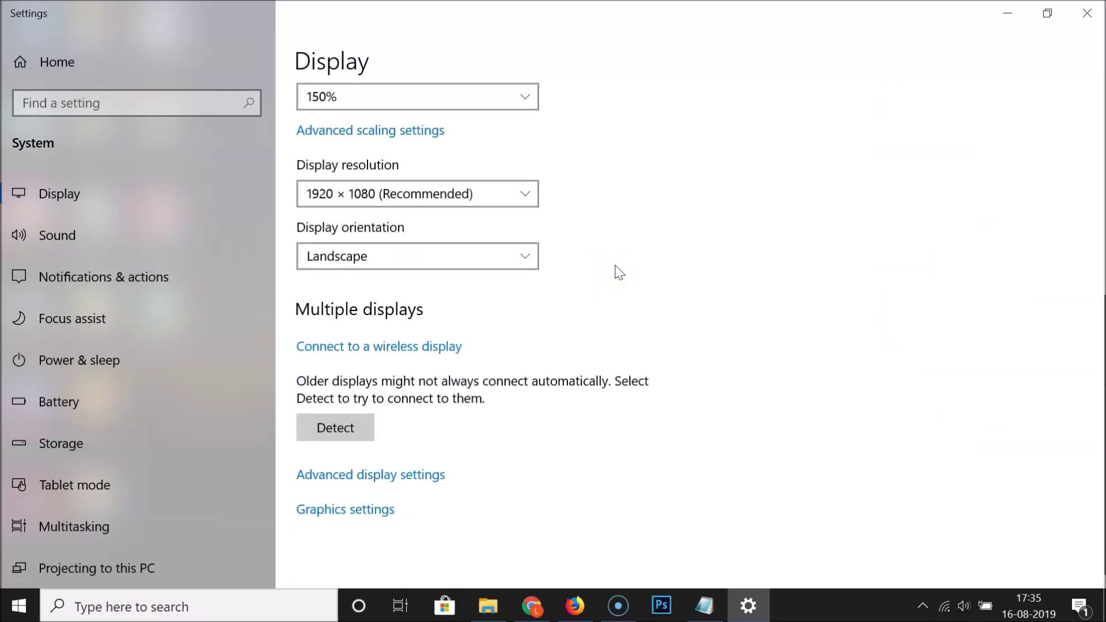
left_click(411, 480)
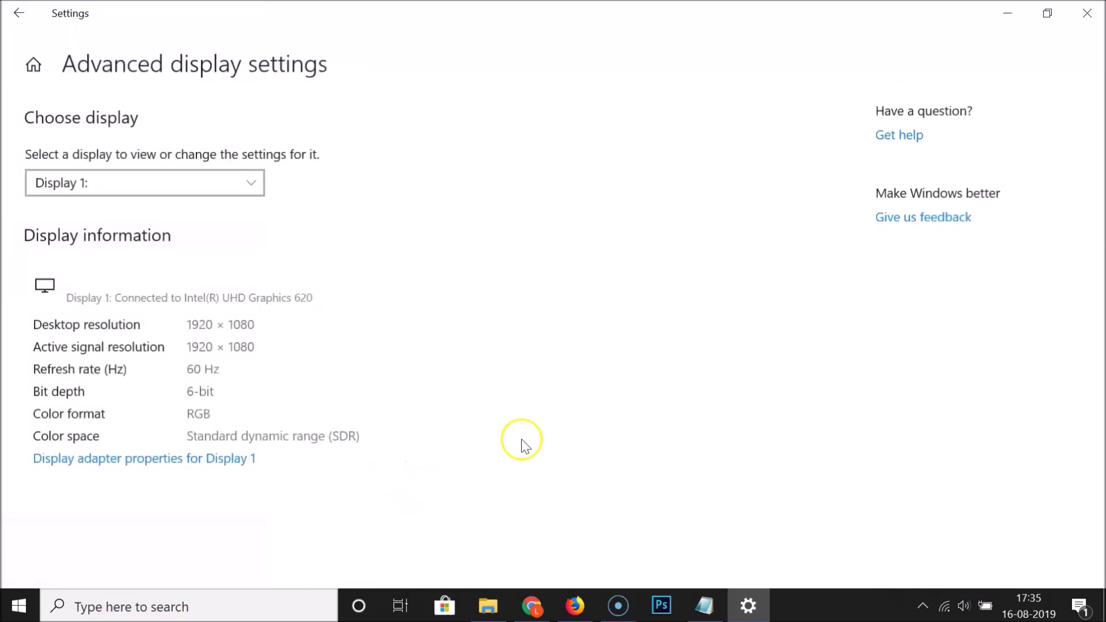
Check Display 1's adapter properties showing 128 MB dedicated video memory, then close Settings
left_click(194, 461)
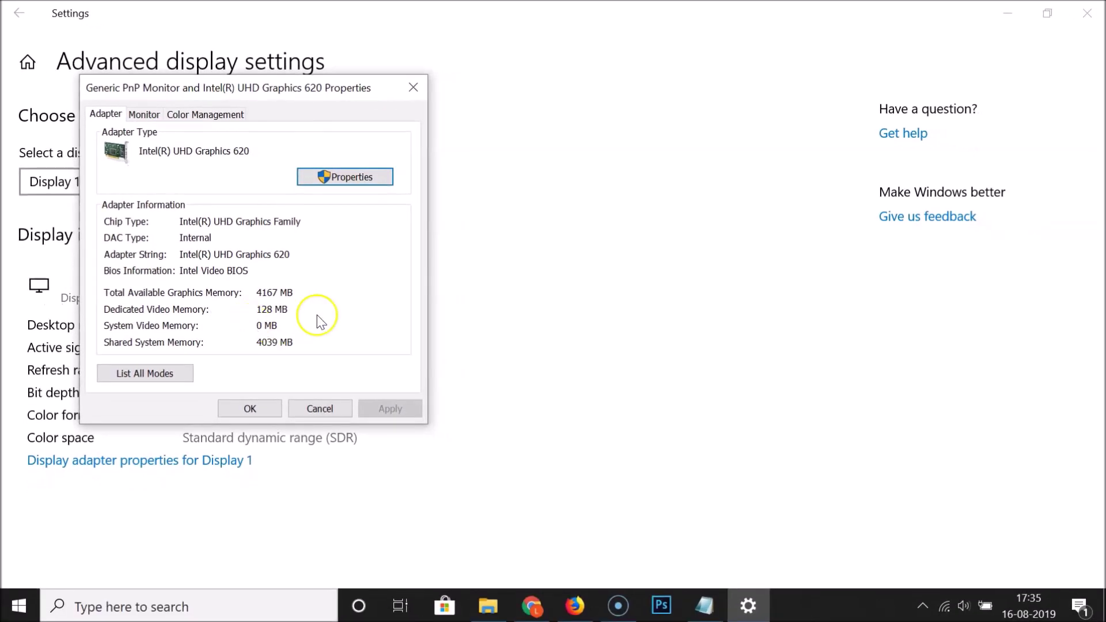
left_click(413, 88)
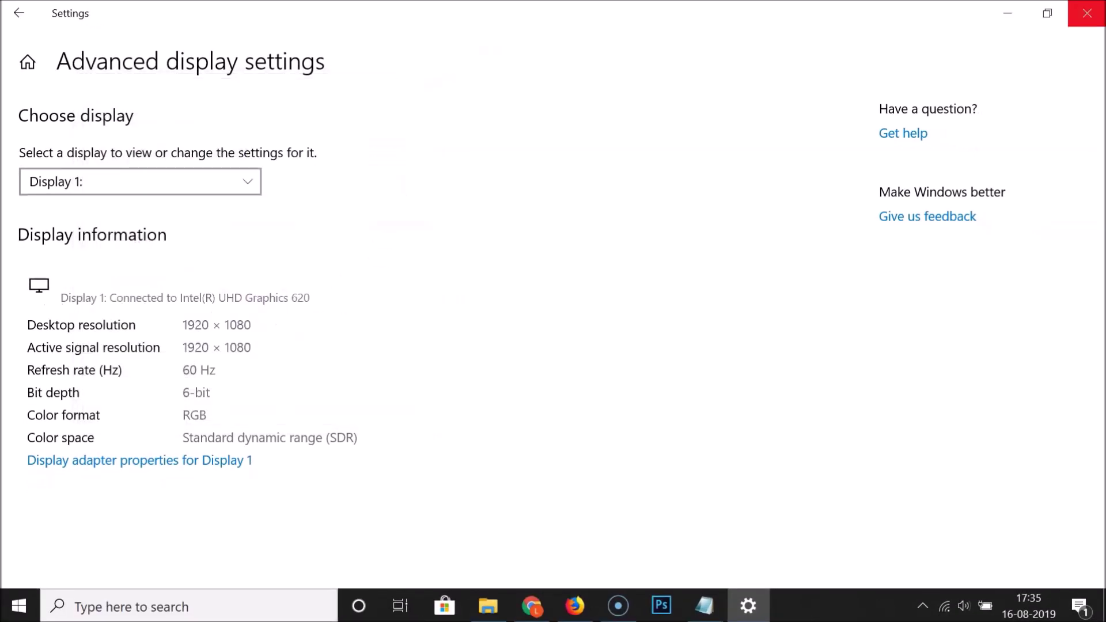
left_click(1086, 14)
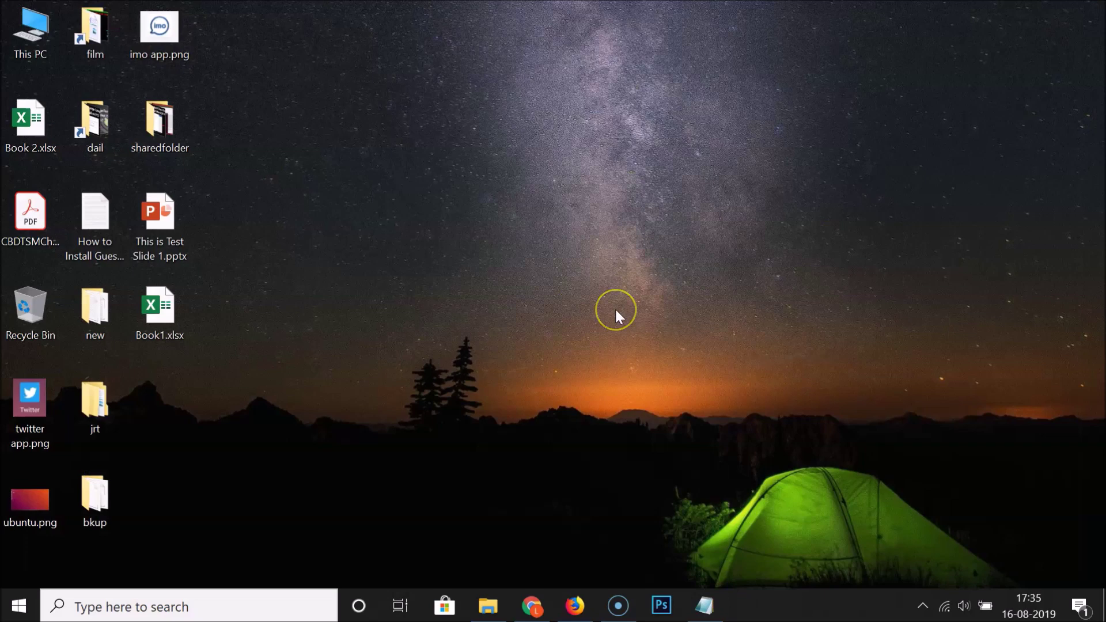
left_click(719, 597)
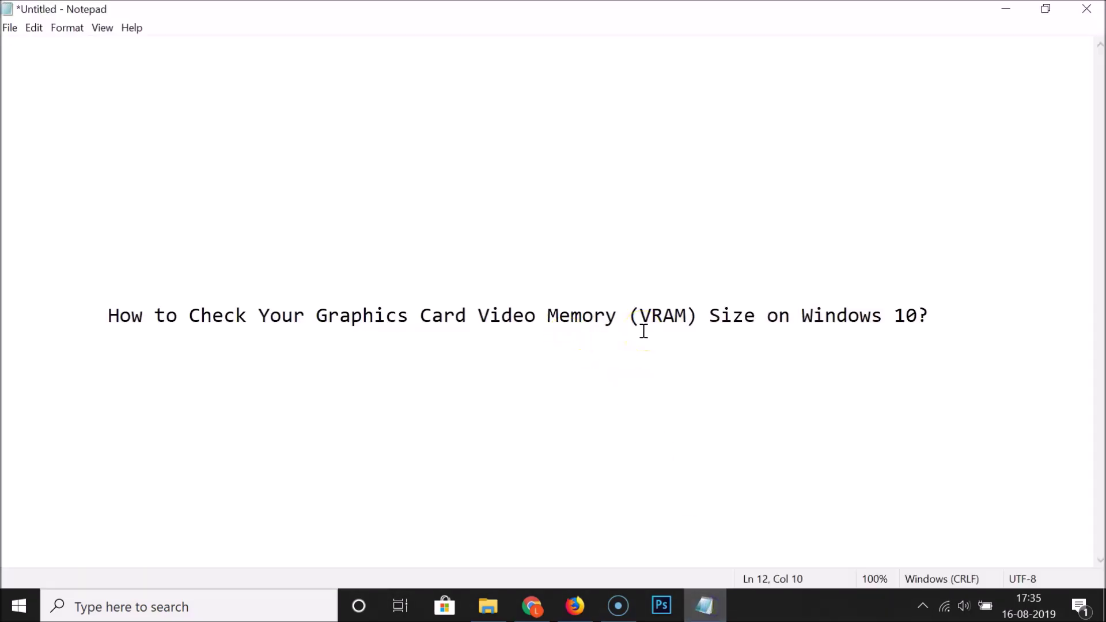
left_click(1003, 10)
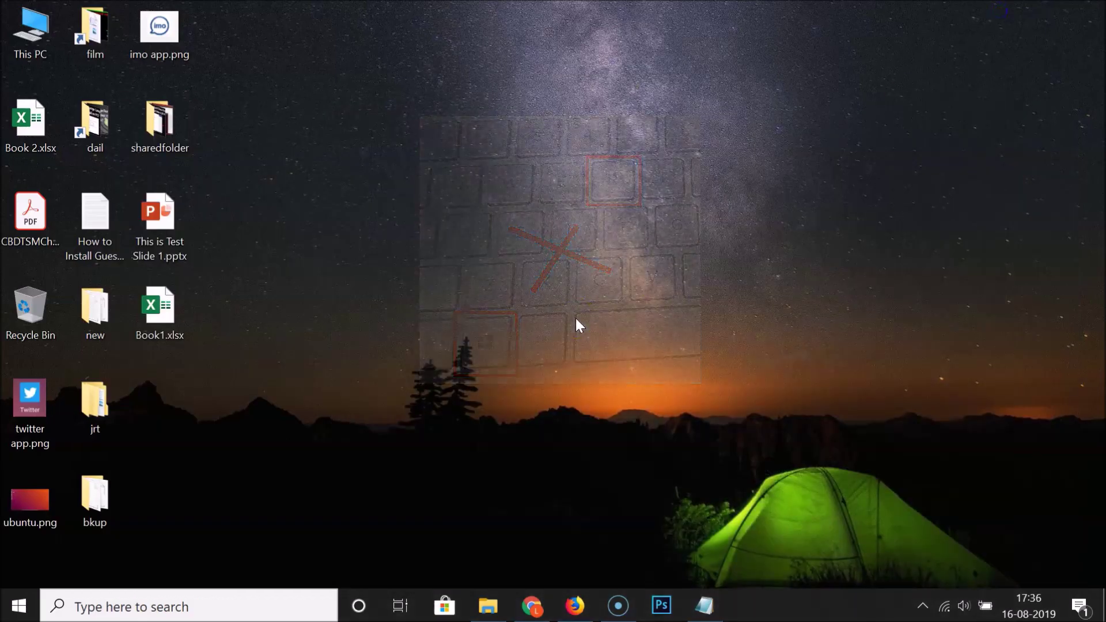
key("super+r")
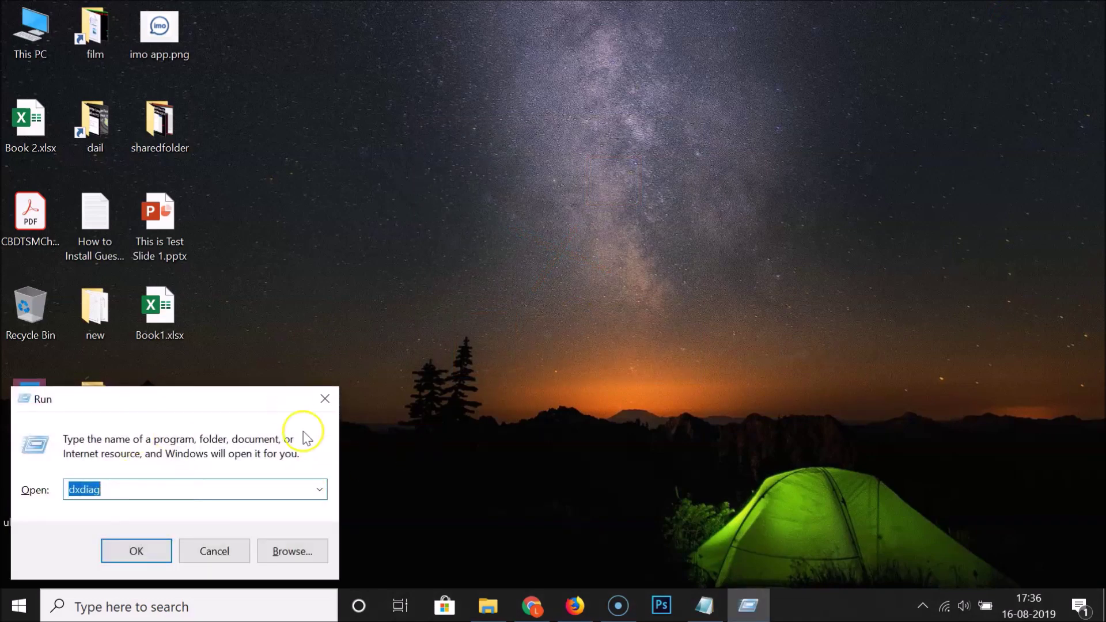
Replace the Run field's contents with dxdiag and run it
left_click(167, 489)
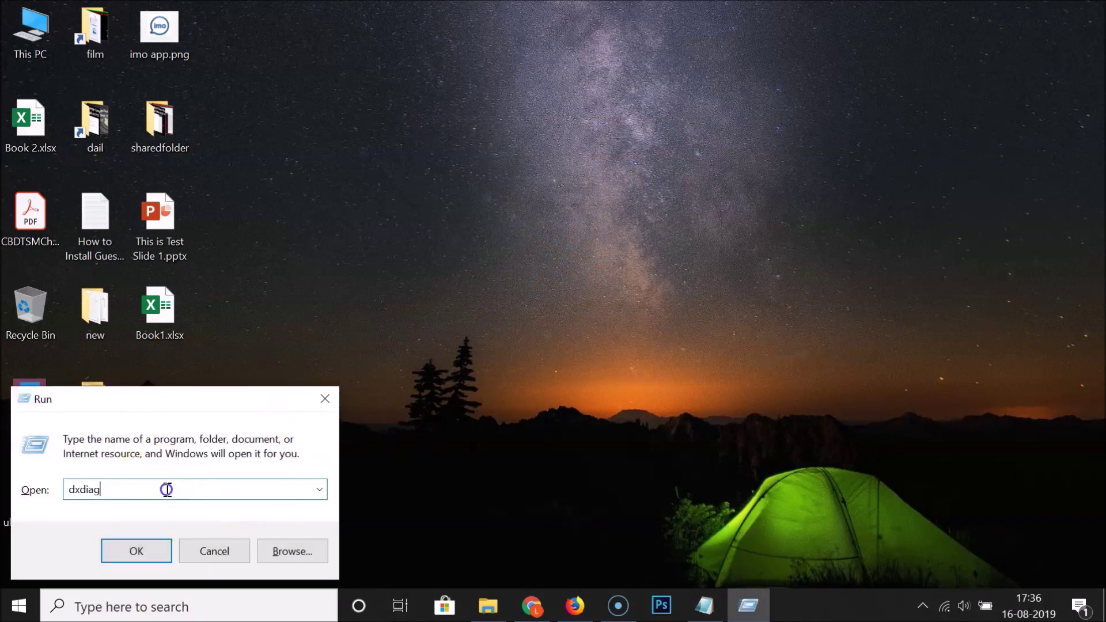
key("BackSpace")
key("BackSpace")
key("BackSpace")
key("BackSpace")
key("BackSpace")
key("BackSpace")
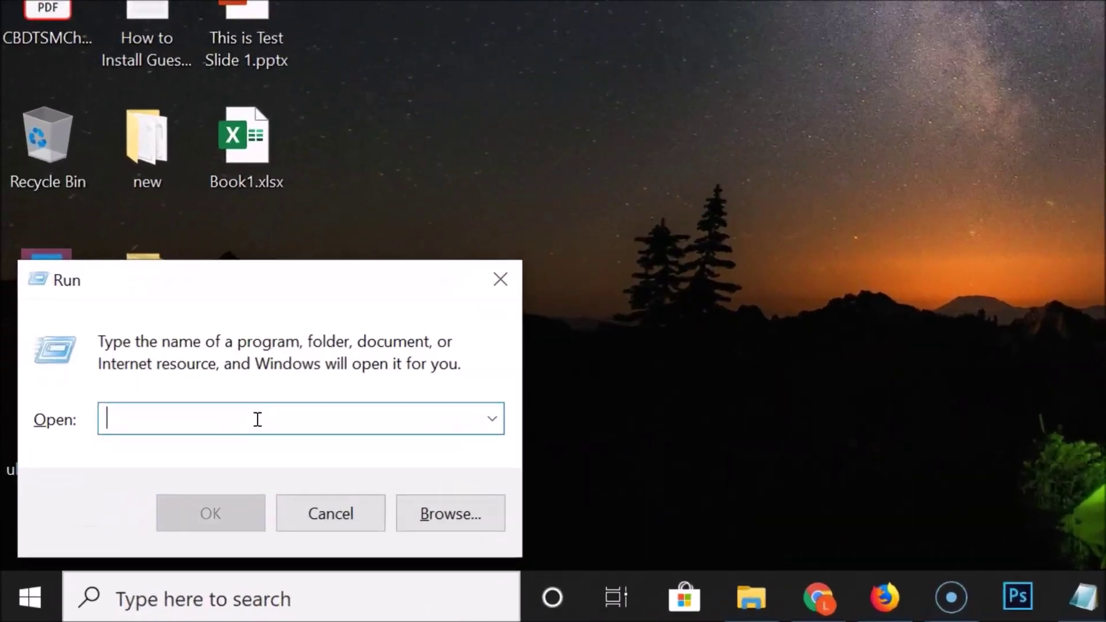
type("dxdia")
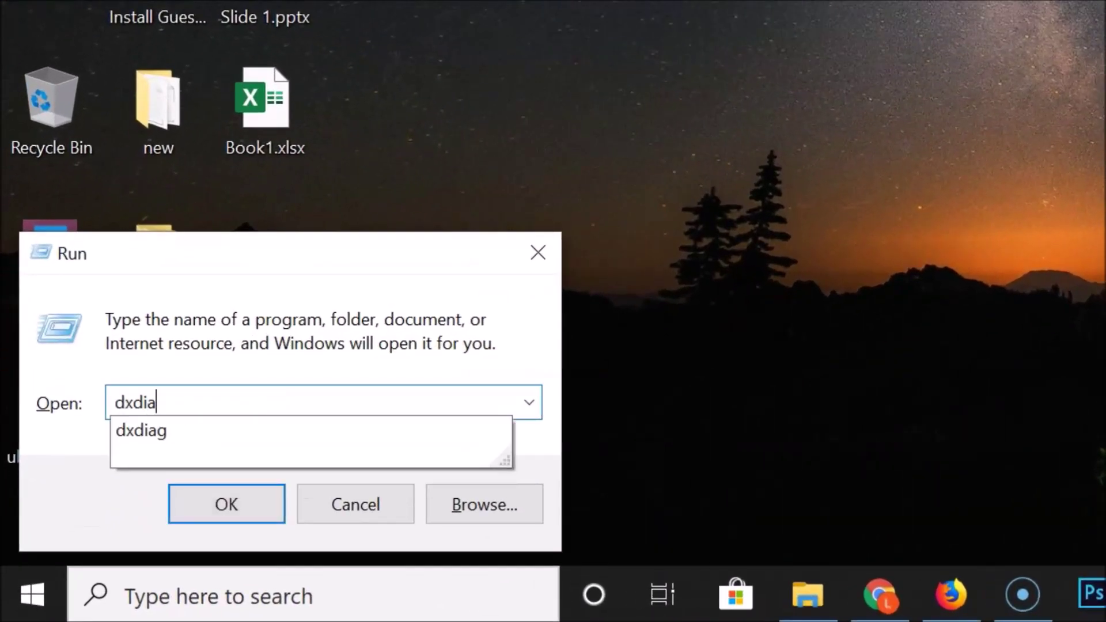
type("g")
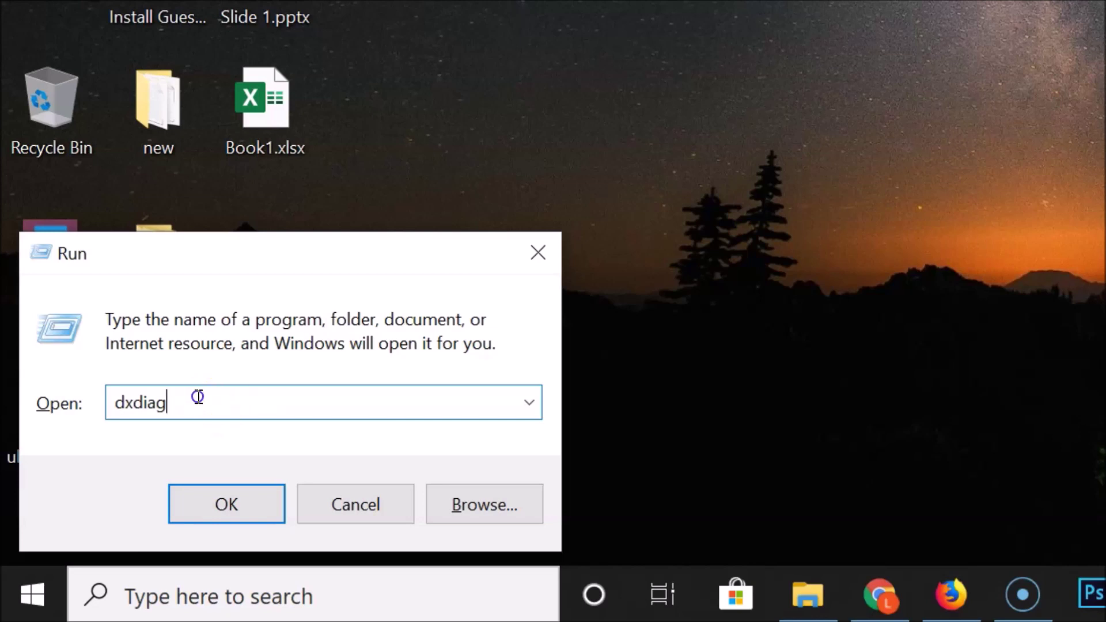
left_click_drag(198, 397, 115, 397)
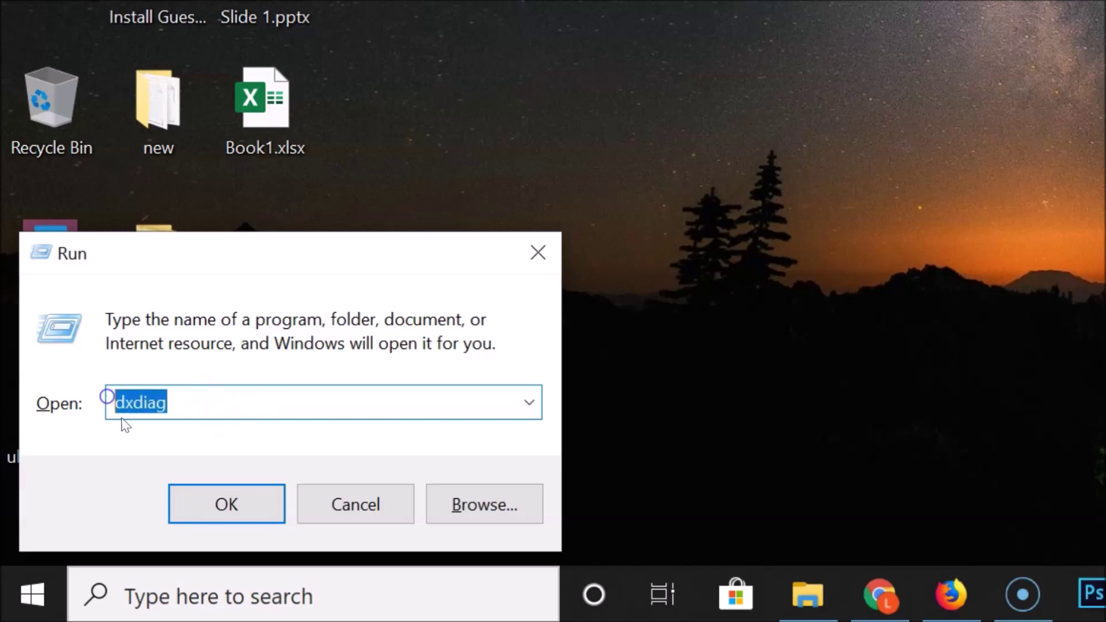
left_click(220, 396)
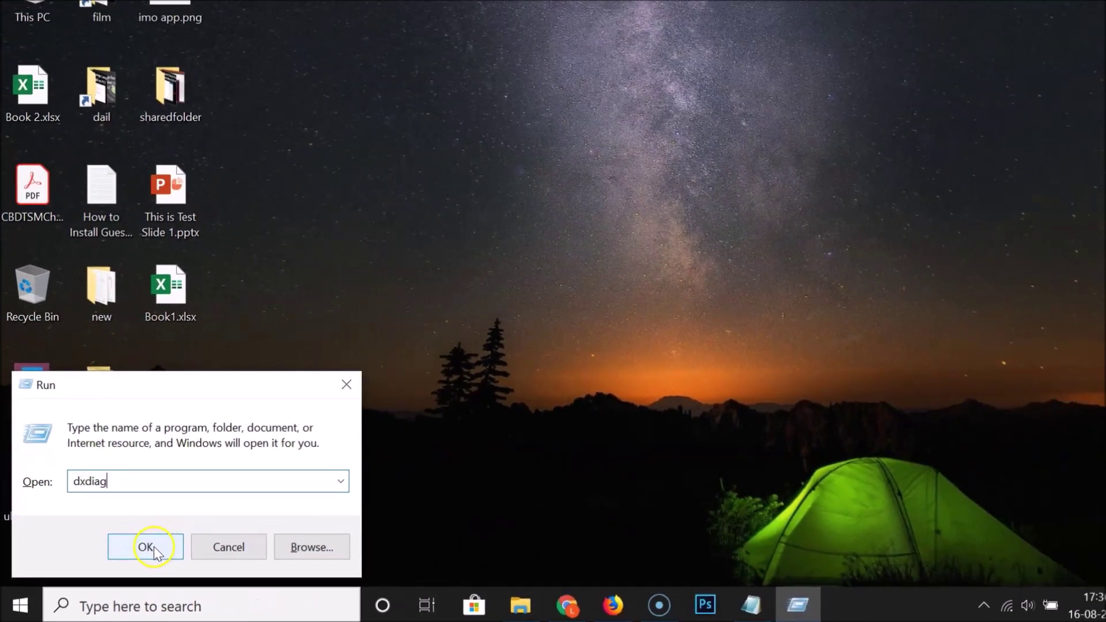
left_click(226, 504)
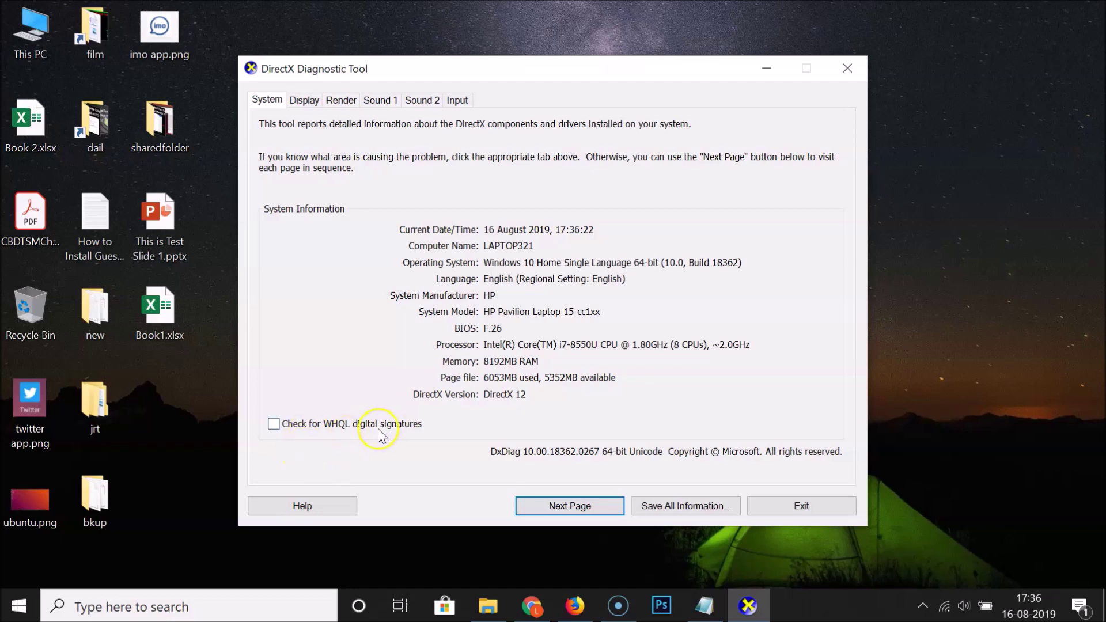
On the Display tab, find Display Memory (VRAM) of 128 MB, then close DirectX Diagnostic Tool
left_click(301, 102)
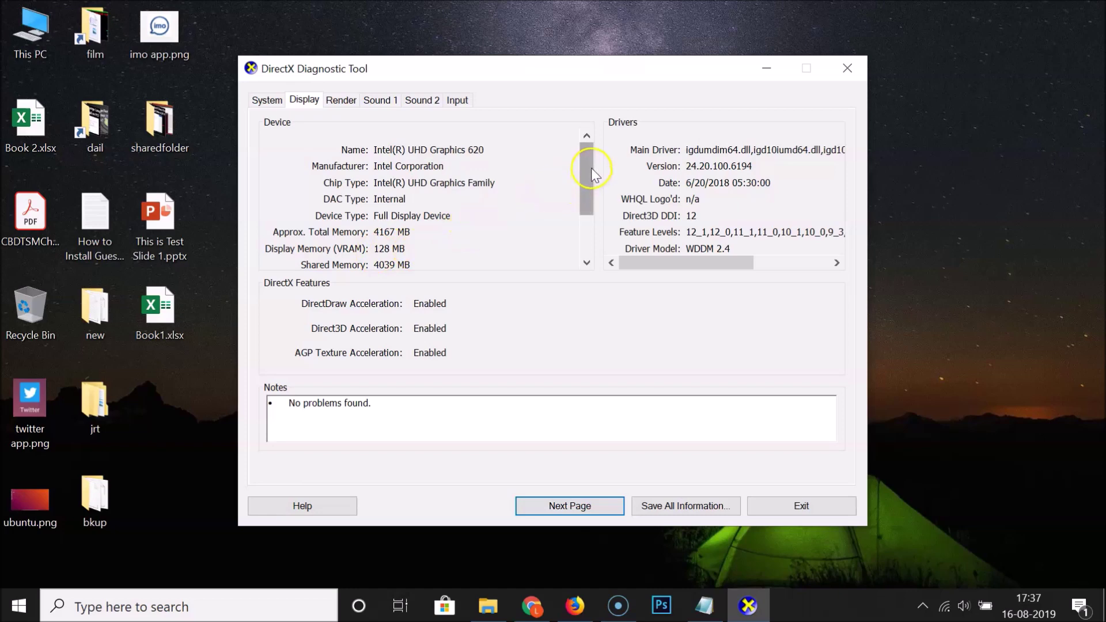
left_click_drag(590, 167, 593, 193)
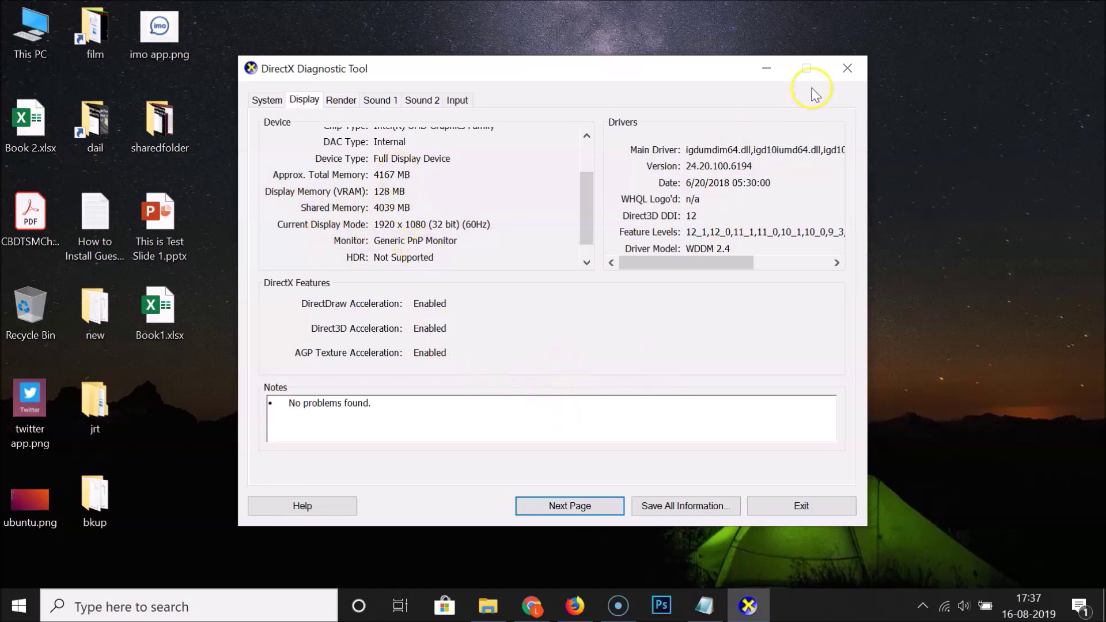
left_click(849, 70)
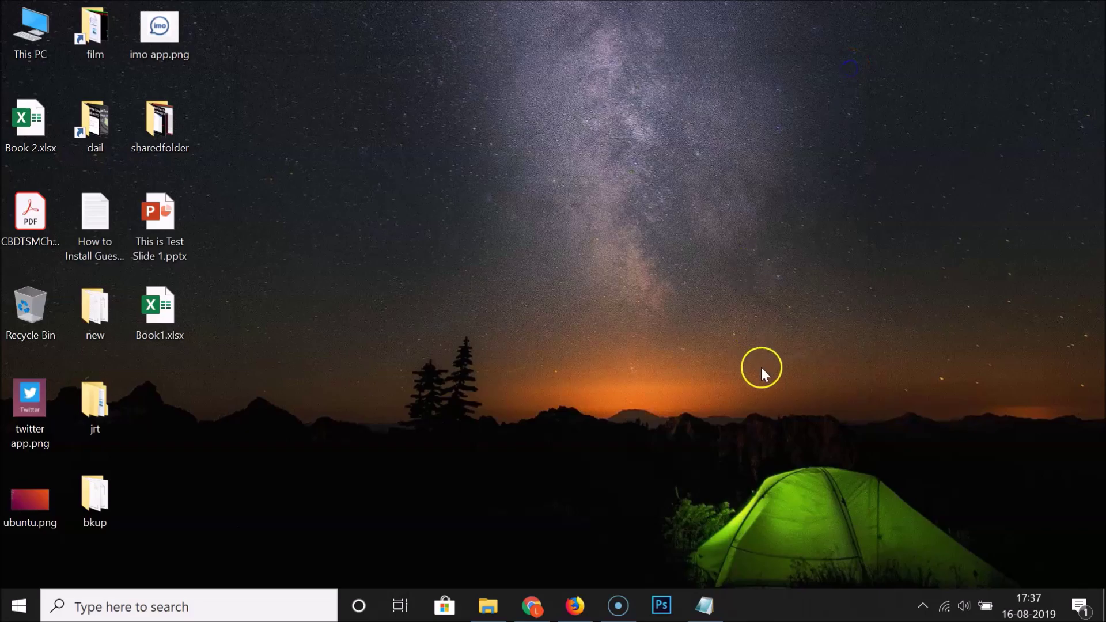
Restore the Notepad note 'How to Check Your Graphics Card Video Memory (VRAM) Size on Windows 10?'
left_click(704, 602)
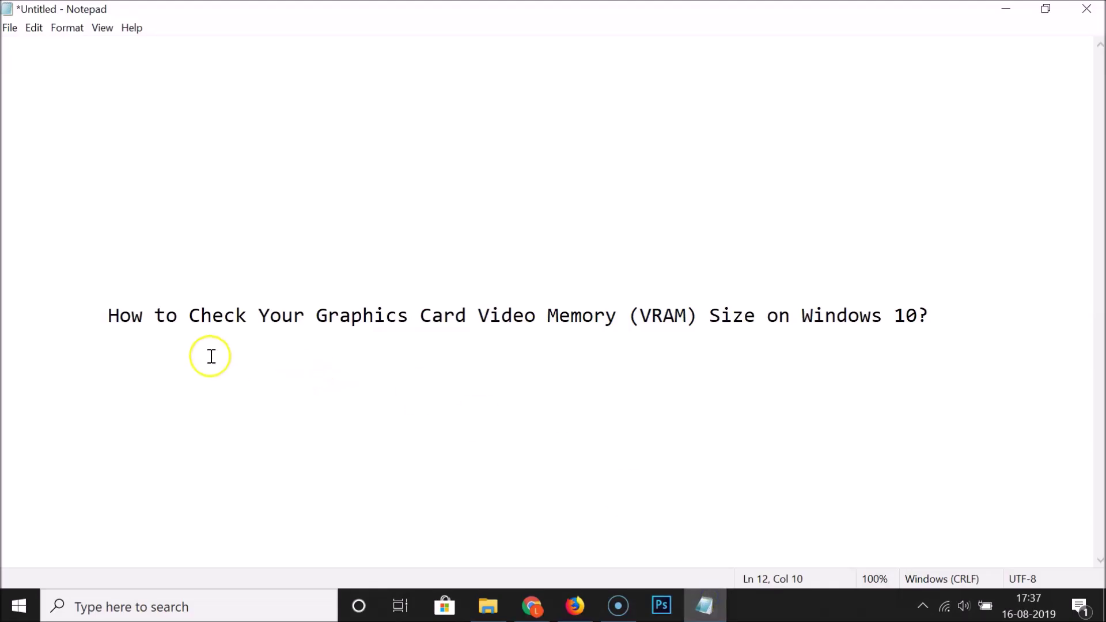